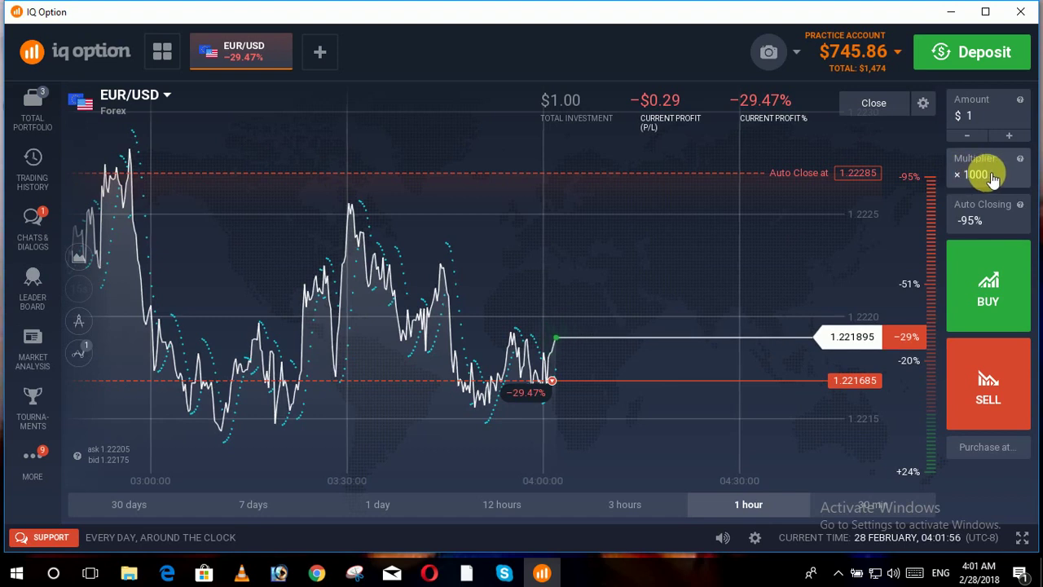
Review the multiplier options available for the EUR/USD trade.
left_click(993, 177)
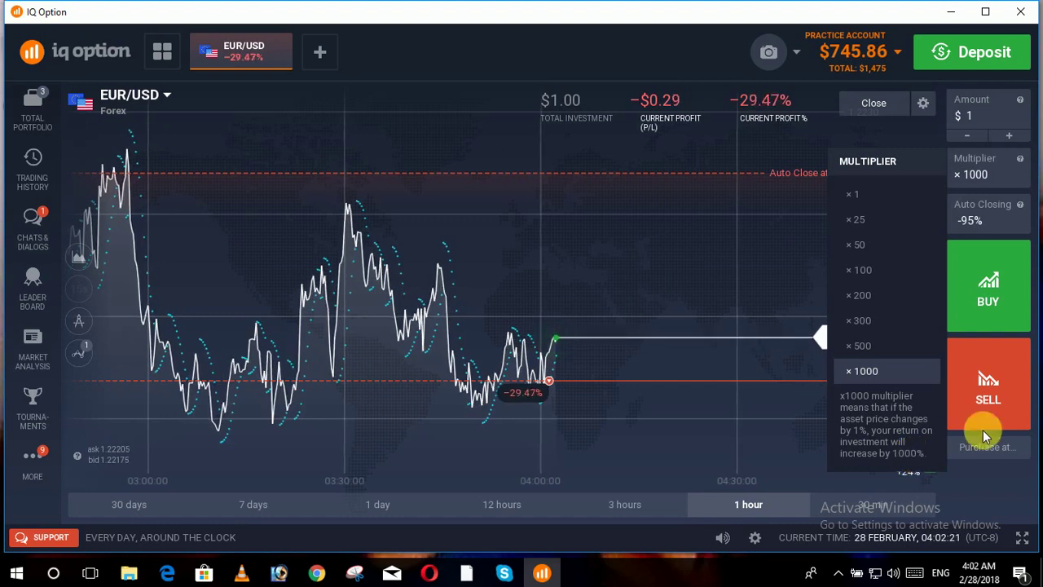
left_click(758, 312)
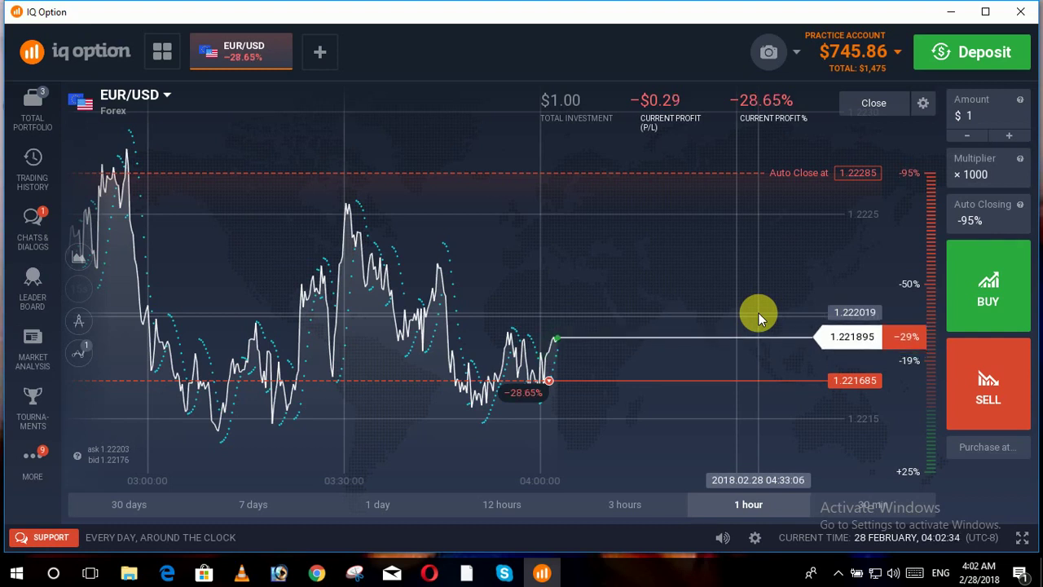
left_click(990, 173)
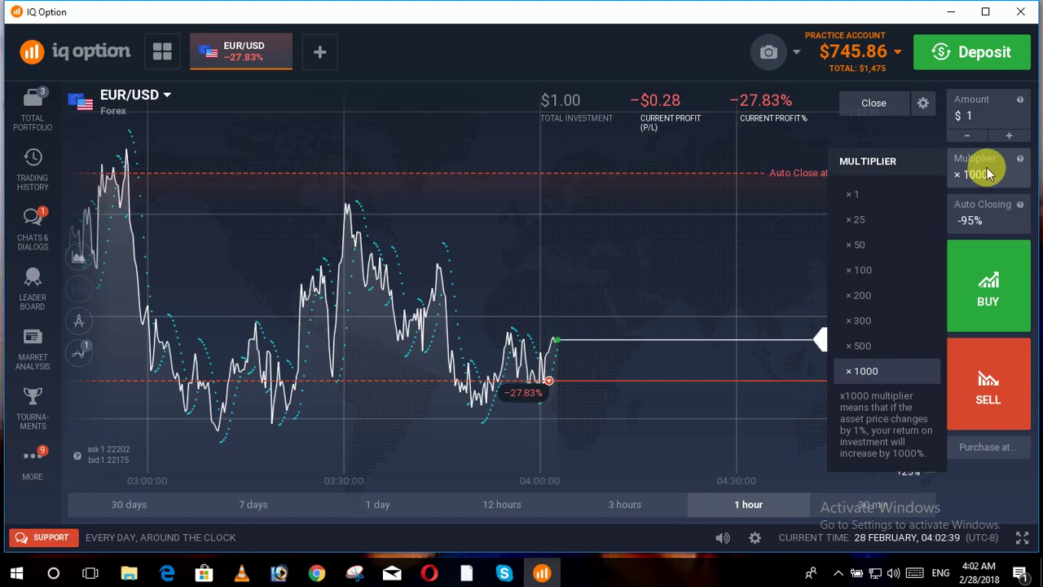
left_click(989, 168)
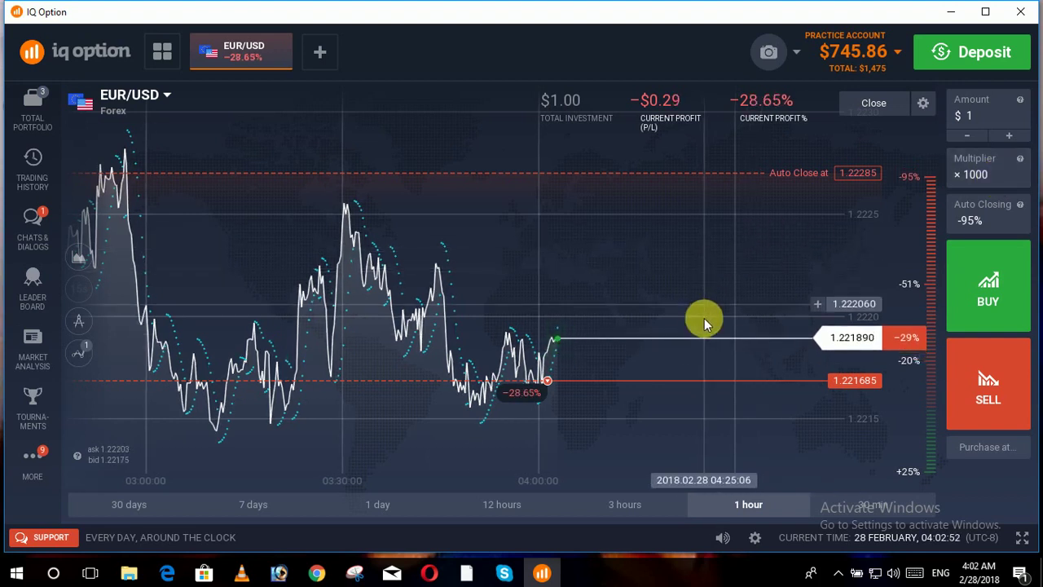
Close the open $1 EUR/USD position.
left_click(864, 104)
left_click(727, 251)
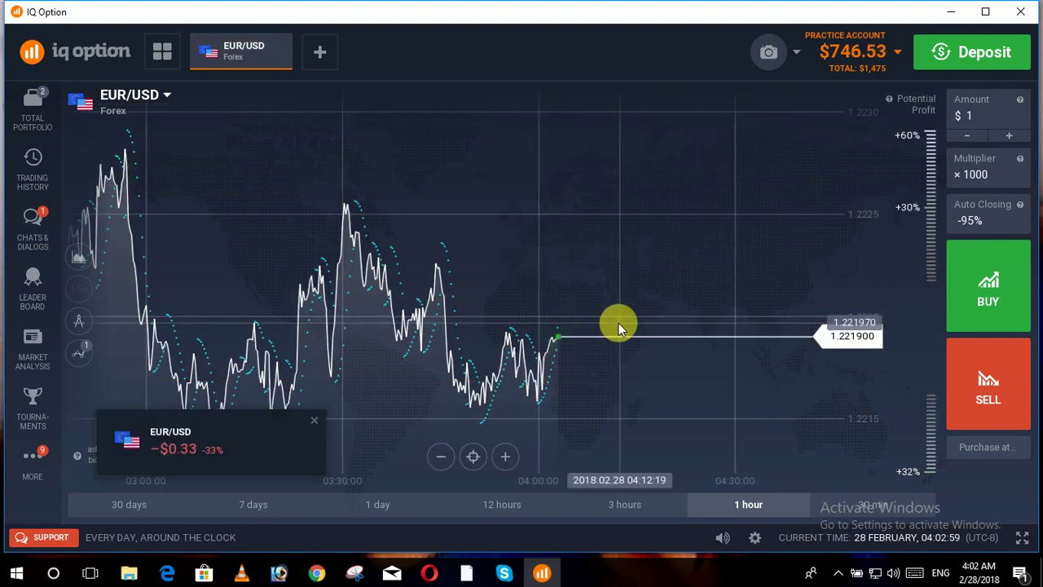
Open a EUR/USD buy position with a $100 investment and the x1000 multiplier.
left_click(995, 173)
left_click(871, 369)
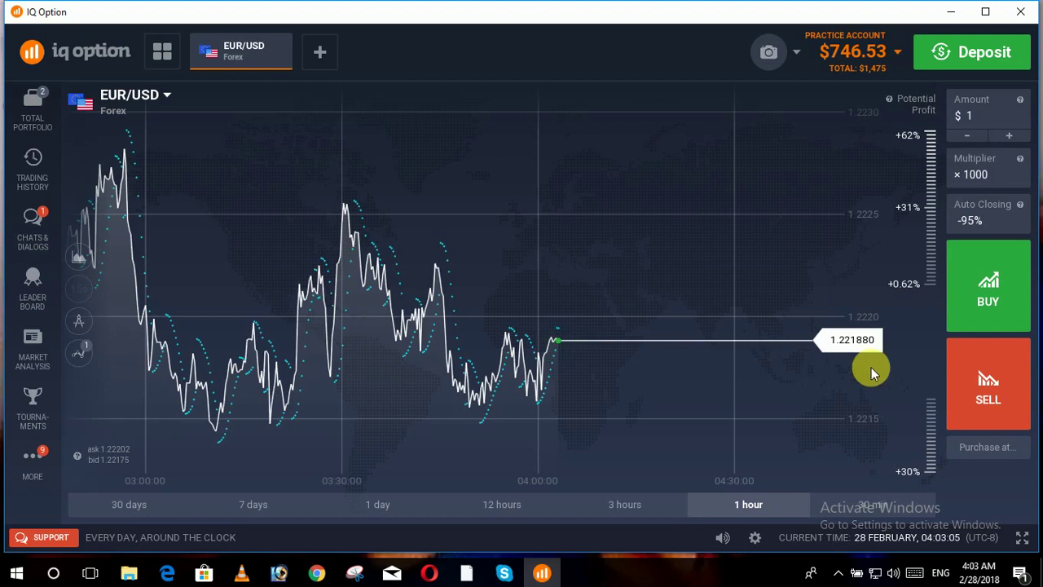
left_click(990, 116)
type("00")
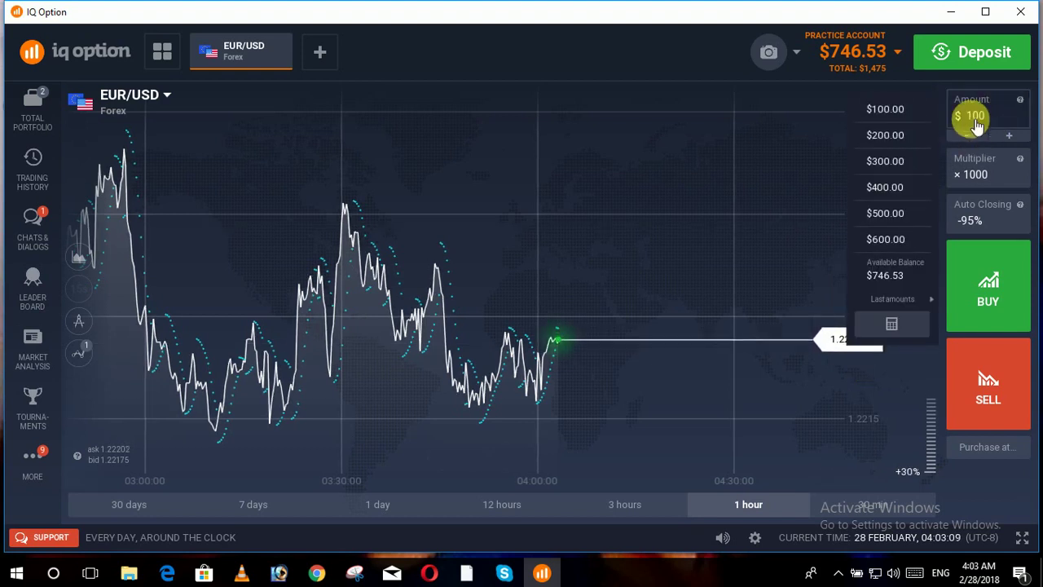
left_click(823, 171)
mouse_move(997, 302)
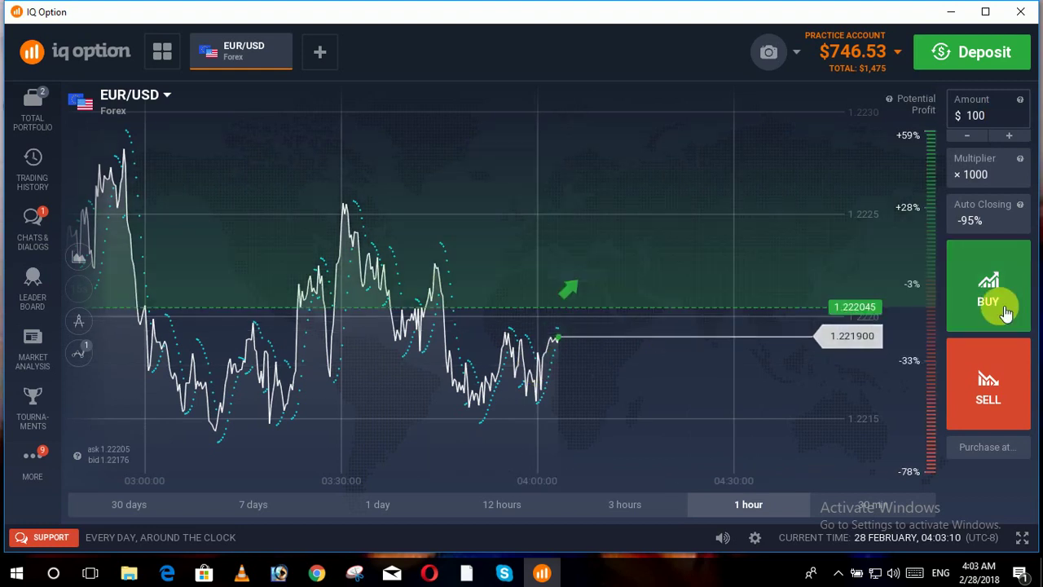
left_click(1007, 310)
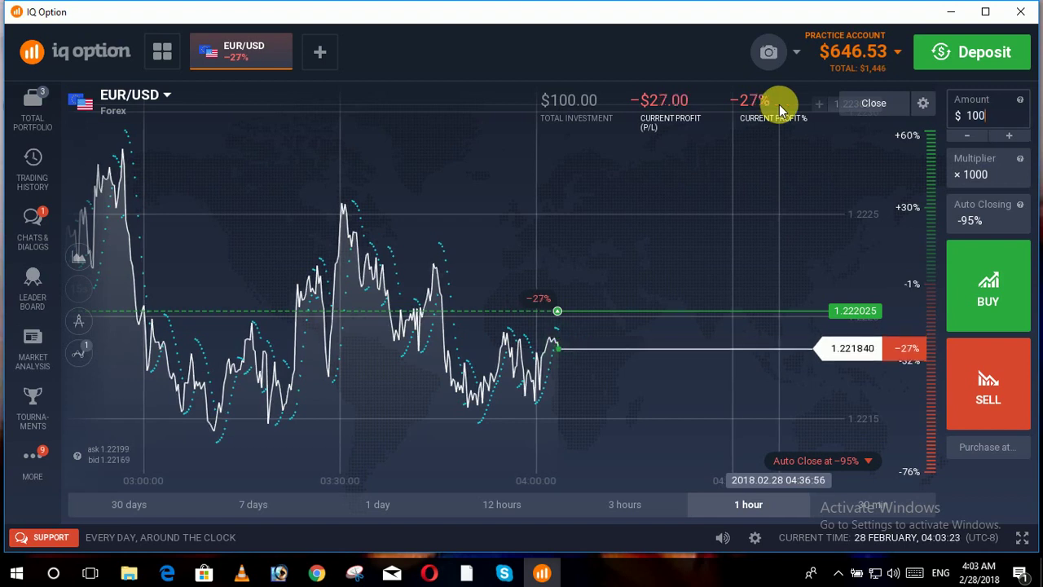
Add a GBP/JPY Forex chart and set its multiplier to x500.
left_click(319, 51)
left_click(595, 248)
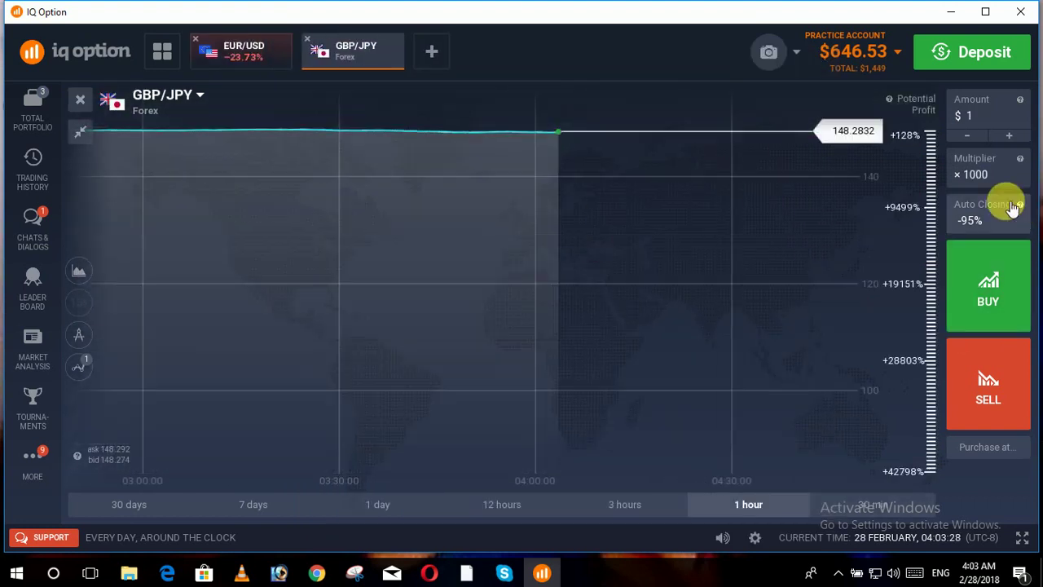
left_click(1001, 175)
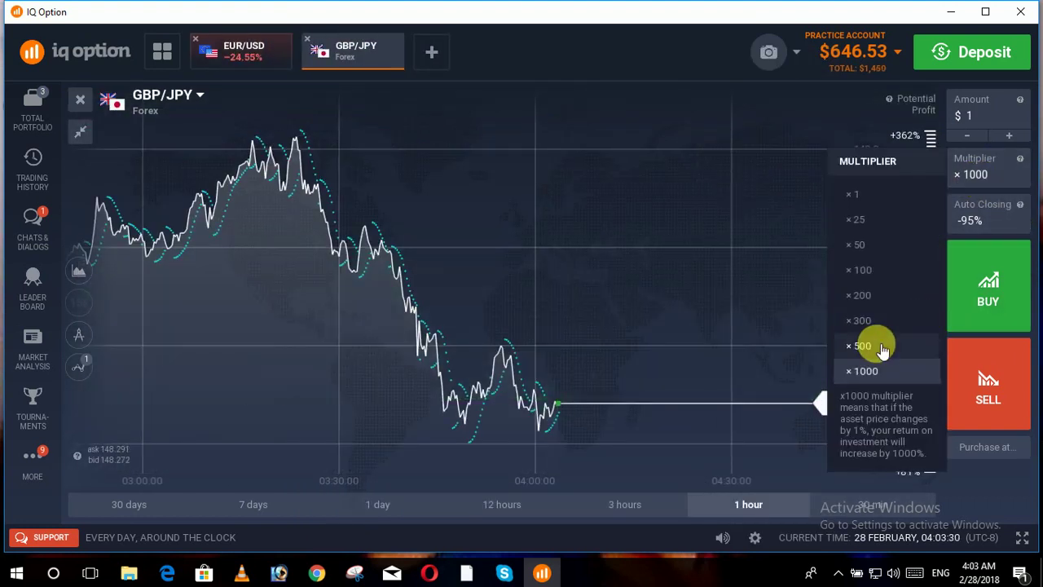
left_click(880, 347)
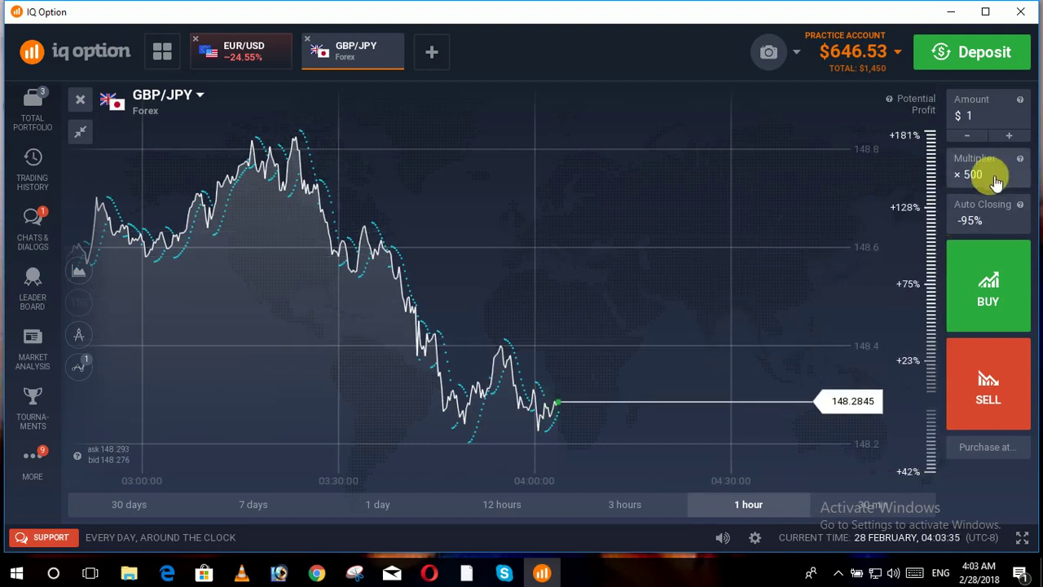
Set the GBP/JPY investment amount to $100 and open a buy position.
left_click(995, 118)
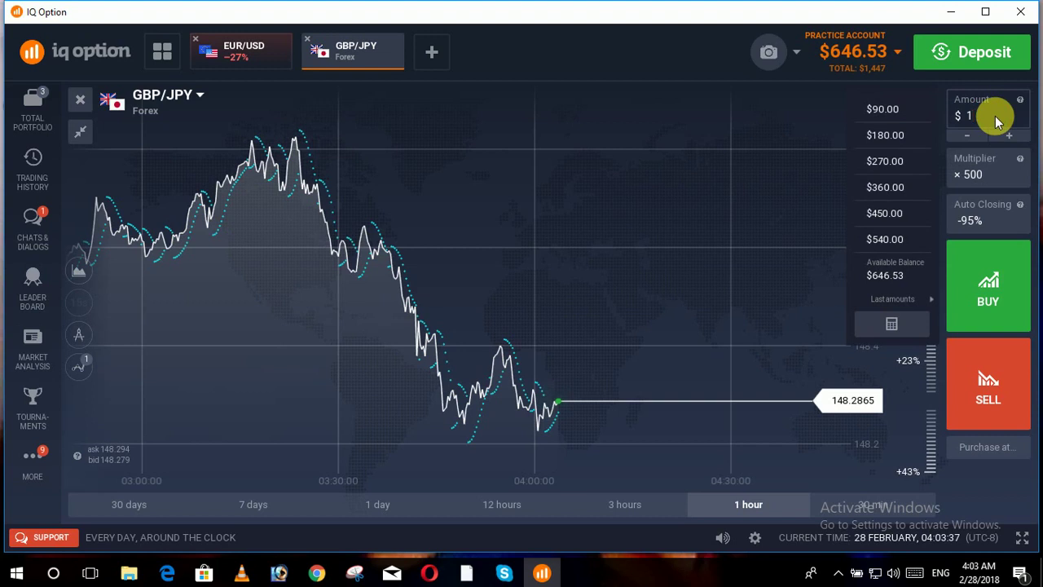
left_click(713, 204)
left_click(234, 41)
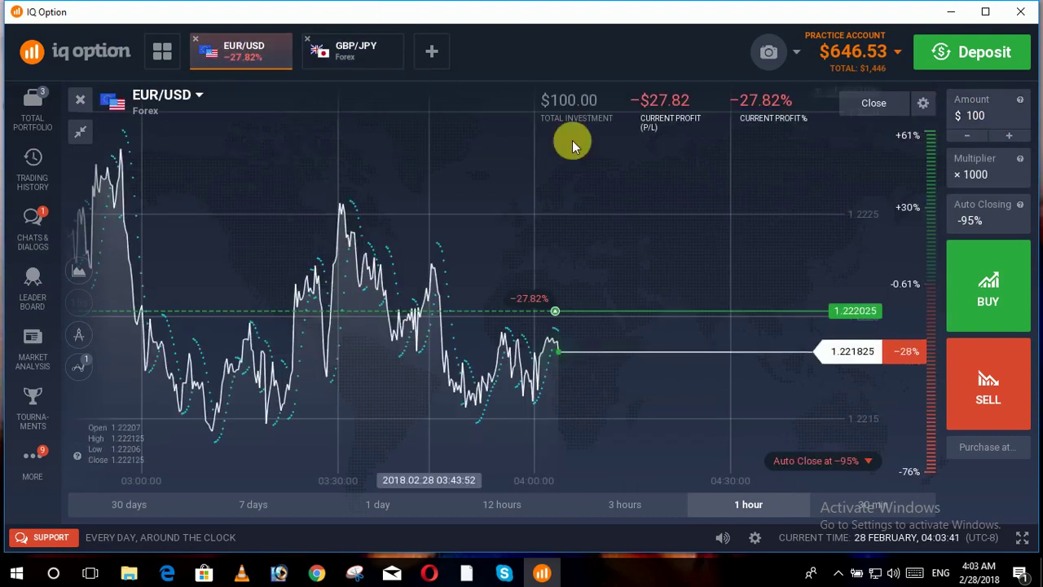
left_click(367, 59)
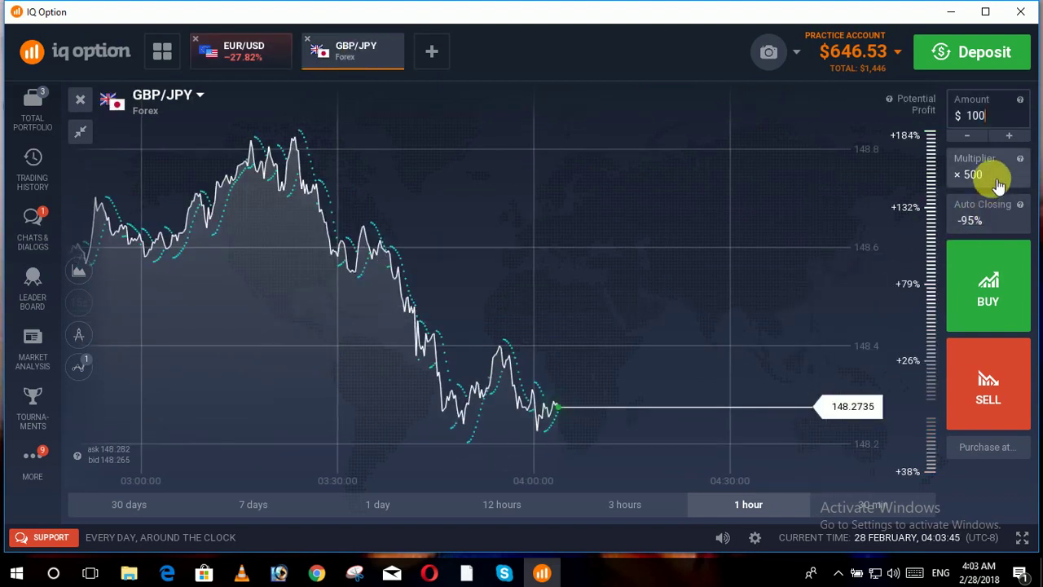
left_click(979, 312)
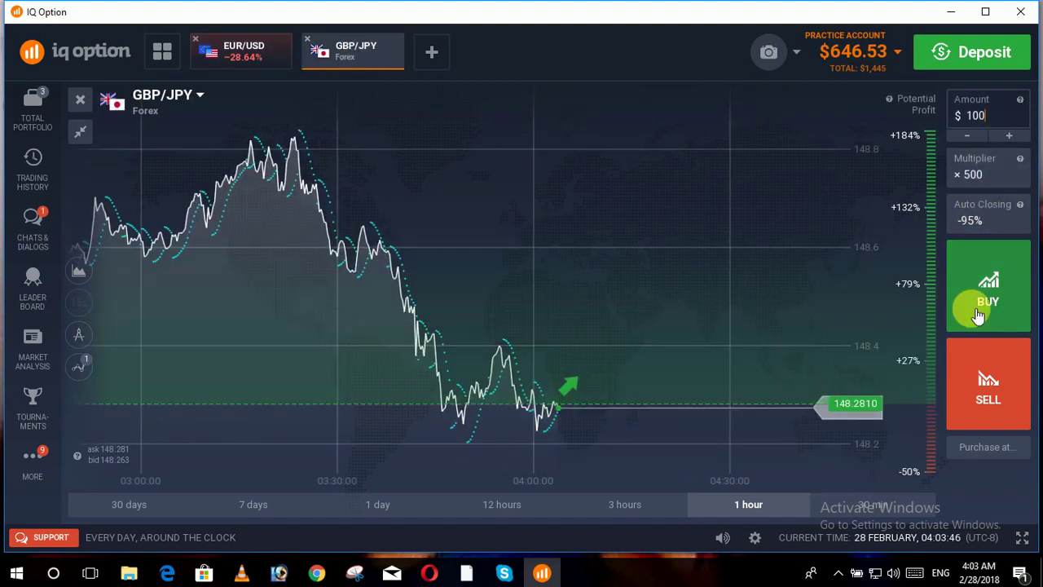
left_click(979, 313)
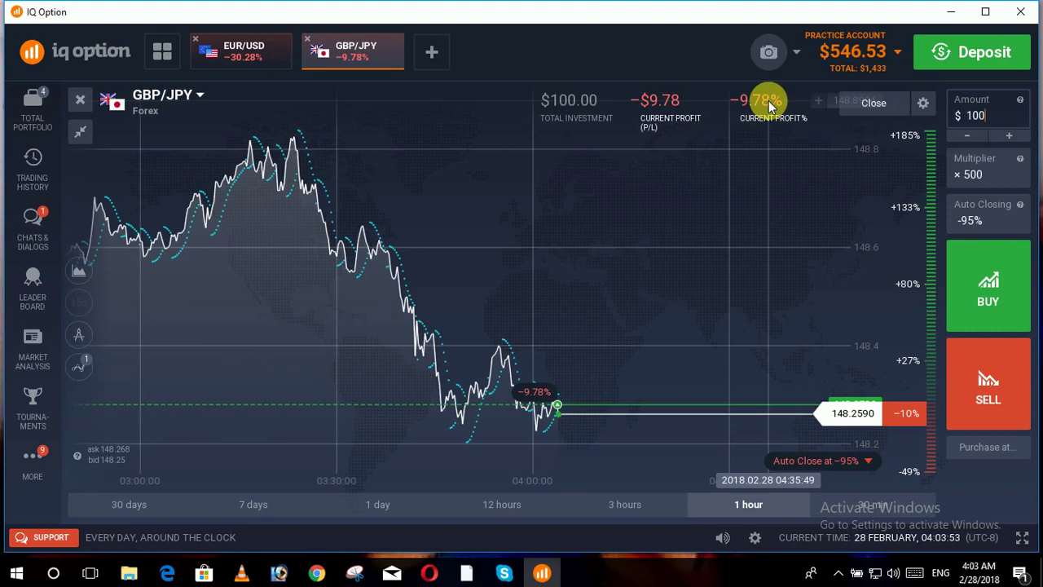
Add a CAD/CHF Forex chart and set its multiplier to x200.
left_click(444, 54)
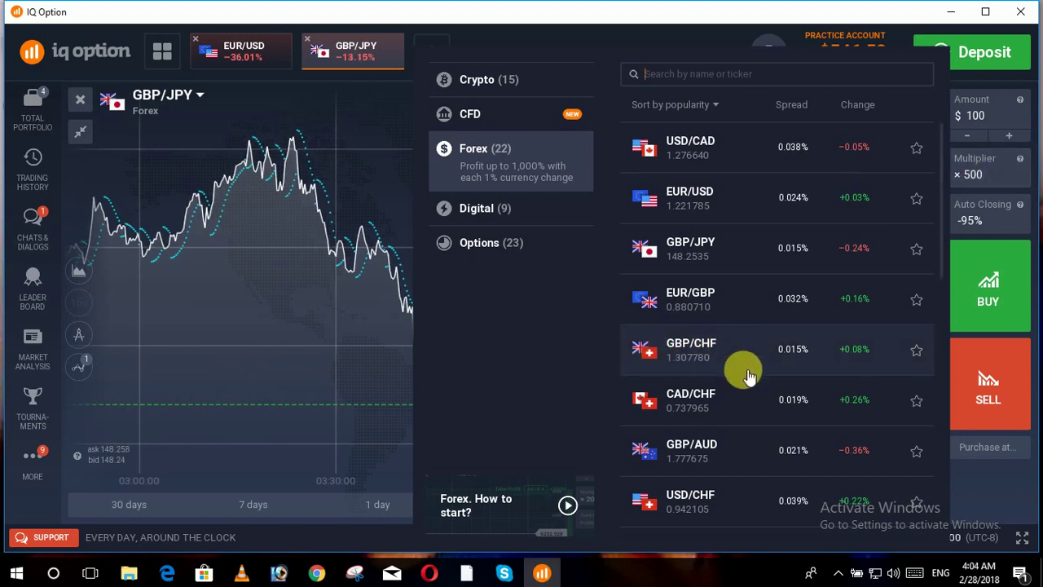
left_click(802, 401)
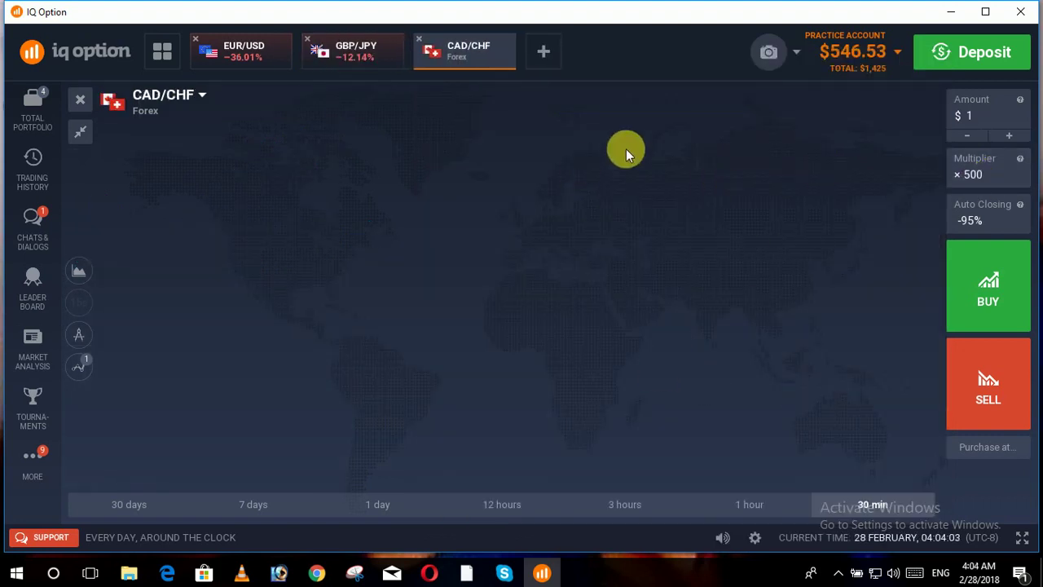
left_click(989, 168)
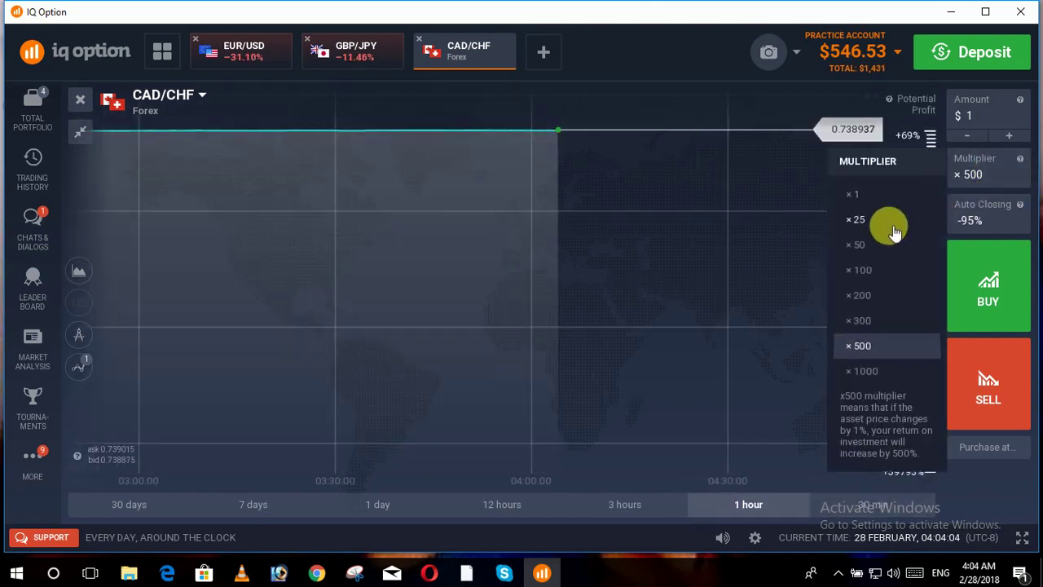
left_click(886, 300)
Open a $1 sell position on CAD/CHF and close it.
left_click(989, 399)
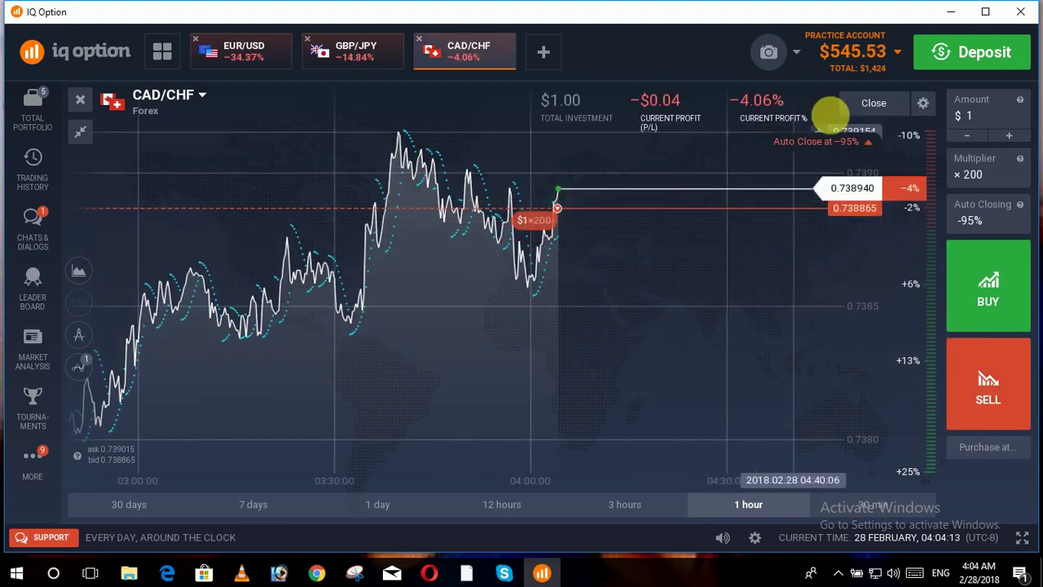
left_click(869, 103)
left_click(818, 246)
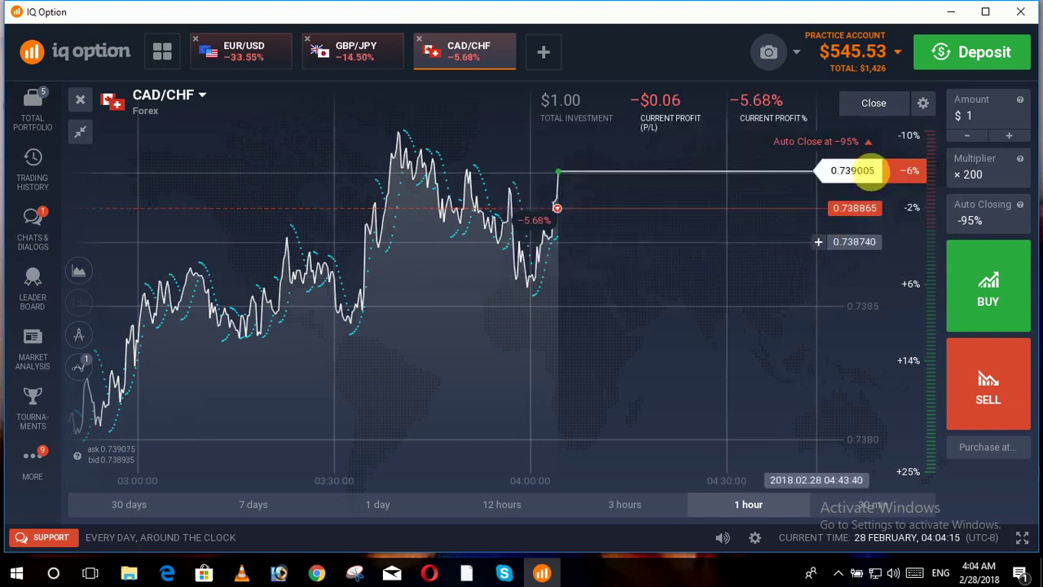
Set the CAD/CHF investment amount to $100 and open a sell position.
left_click(979, 113)
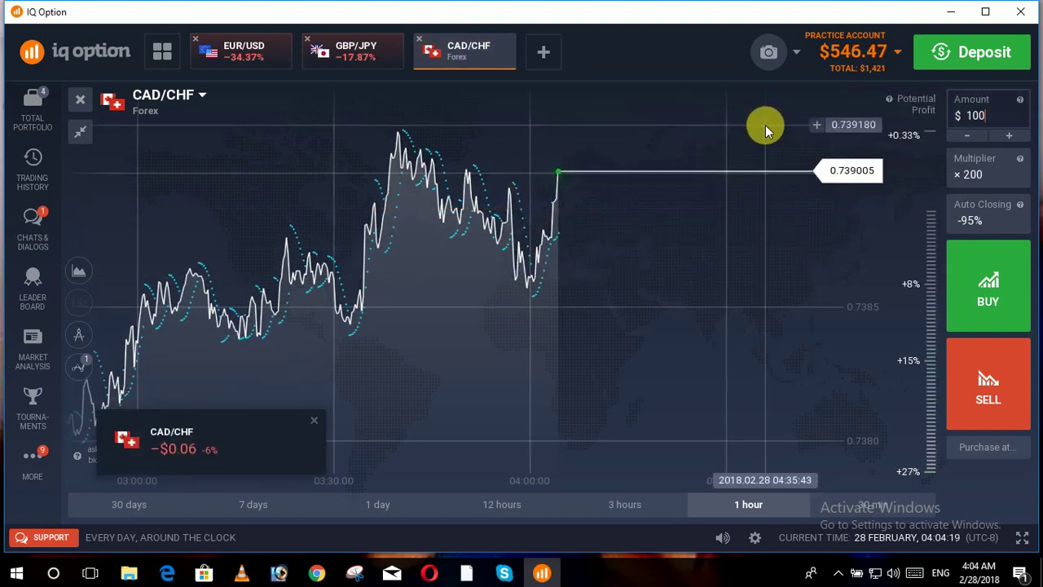
left_click(1014, 402)
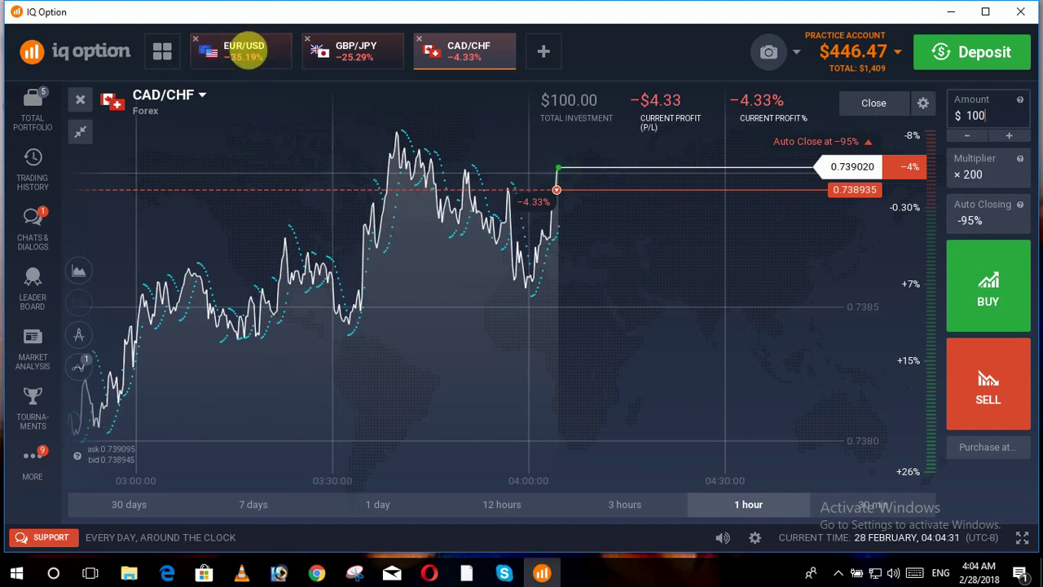
Compare the current profit of the EUR/USD, GBP/JPY and CAD/CHF positions, and review the CAD/CHF multiplier options.
left_click(253, 54)
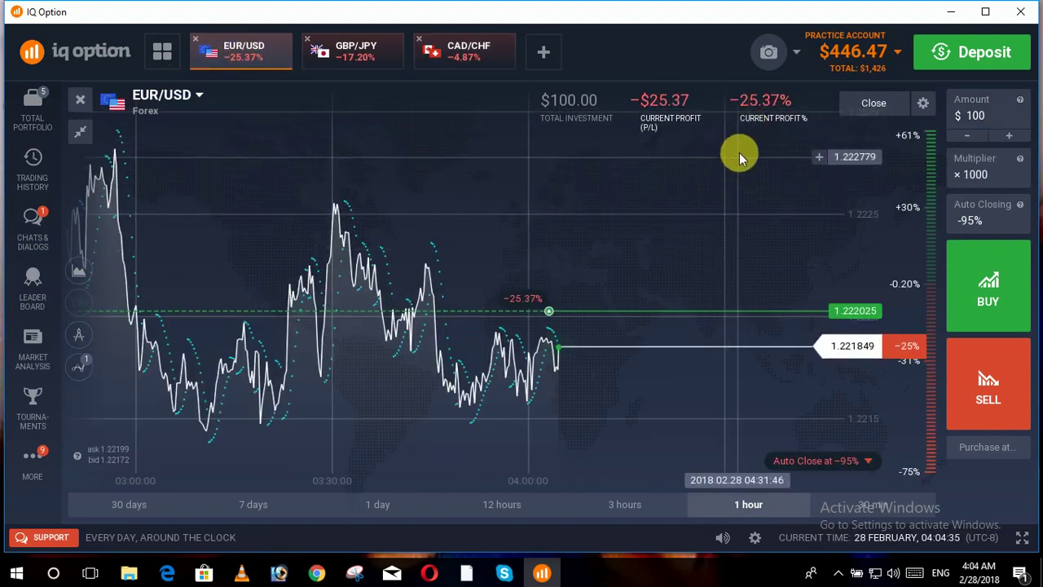
left_click(358, 52)
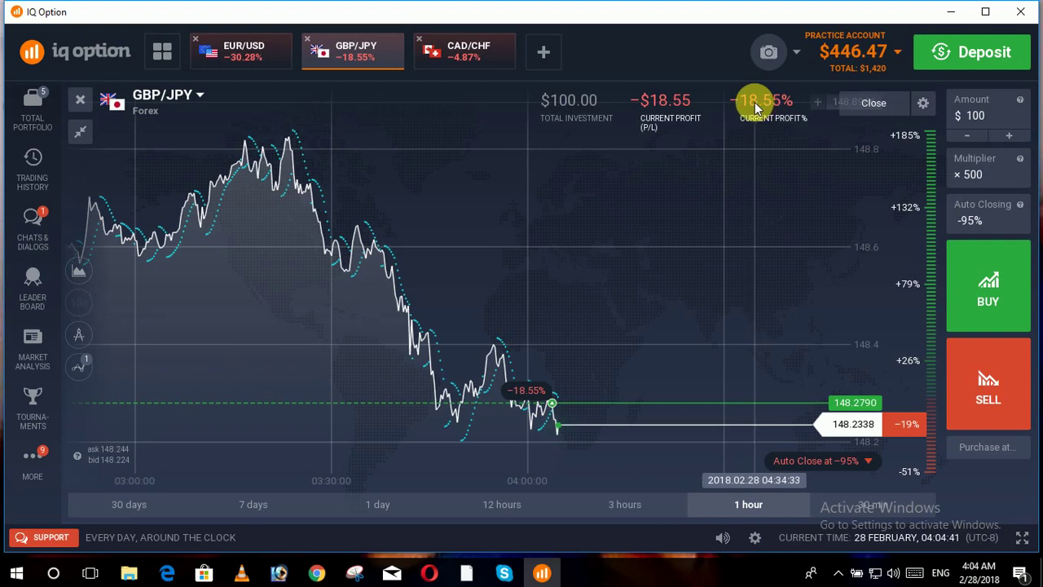
left_click(465, 51)
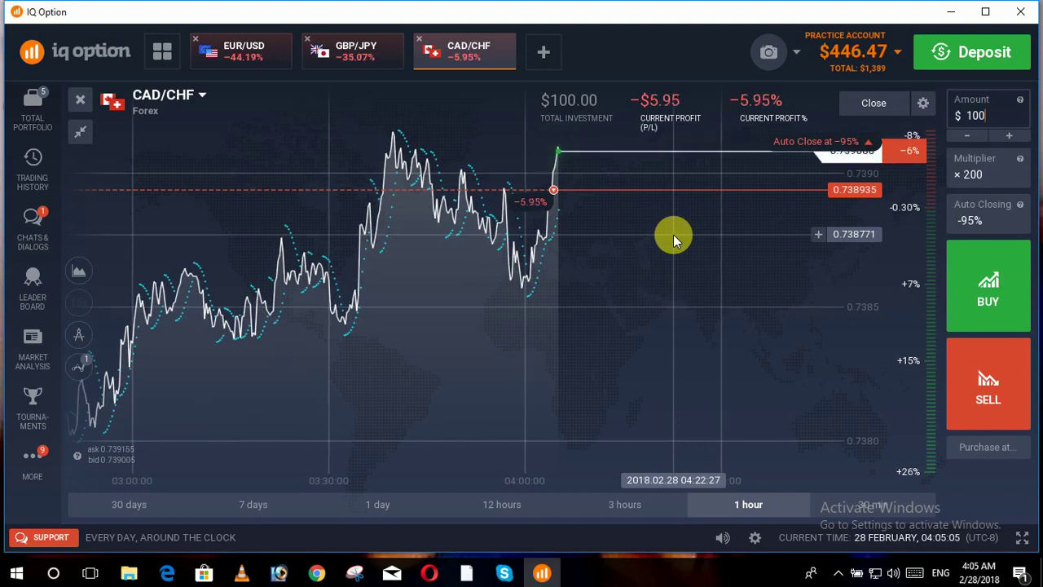
left_click(365, 52)
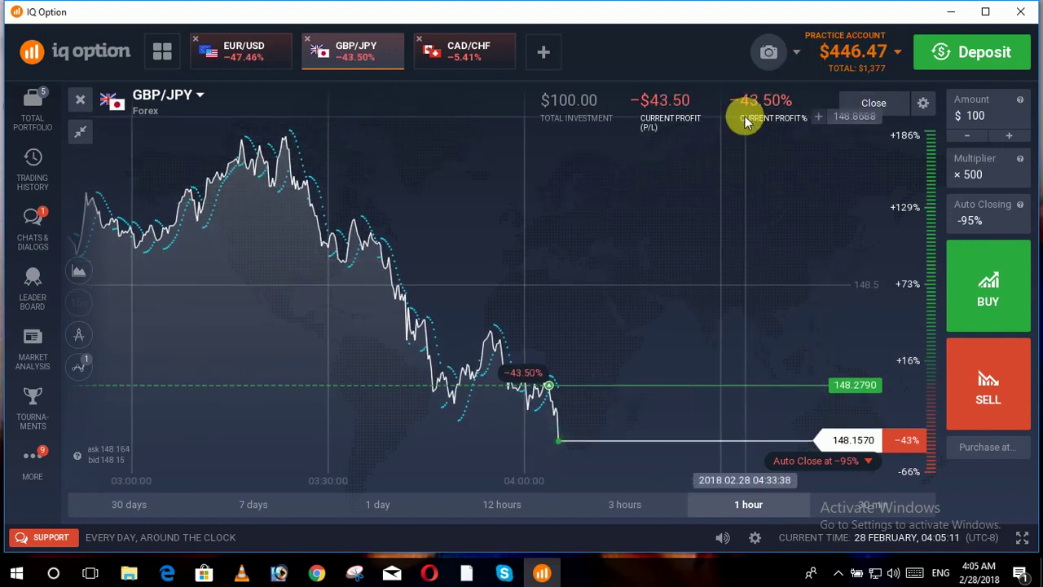
left_click(250, 55)
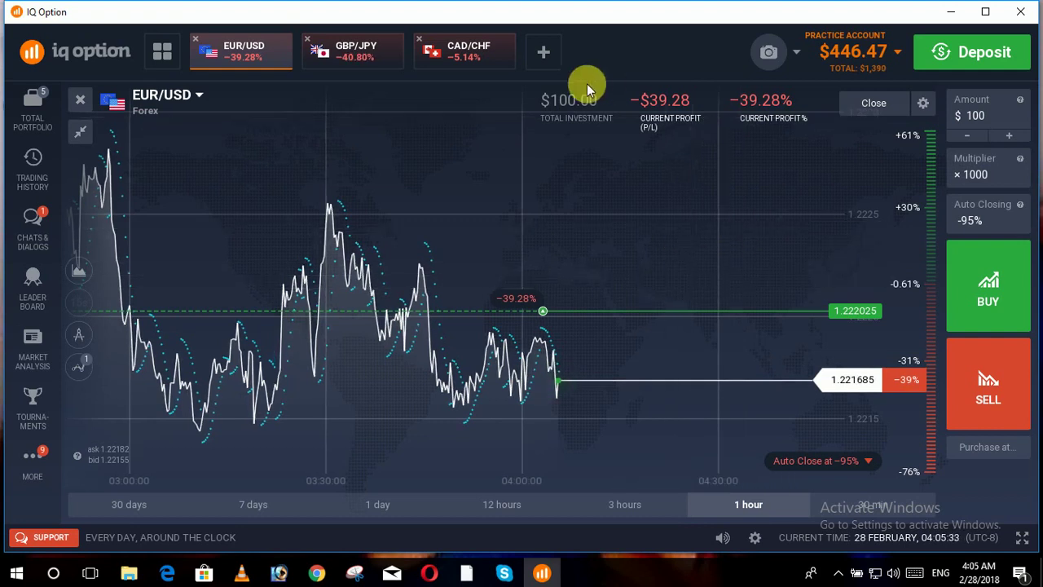
left_click(484, 67)
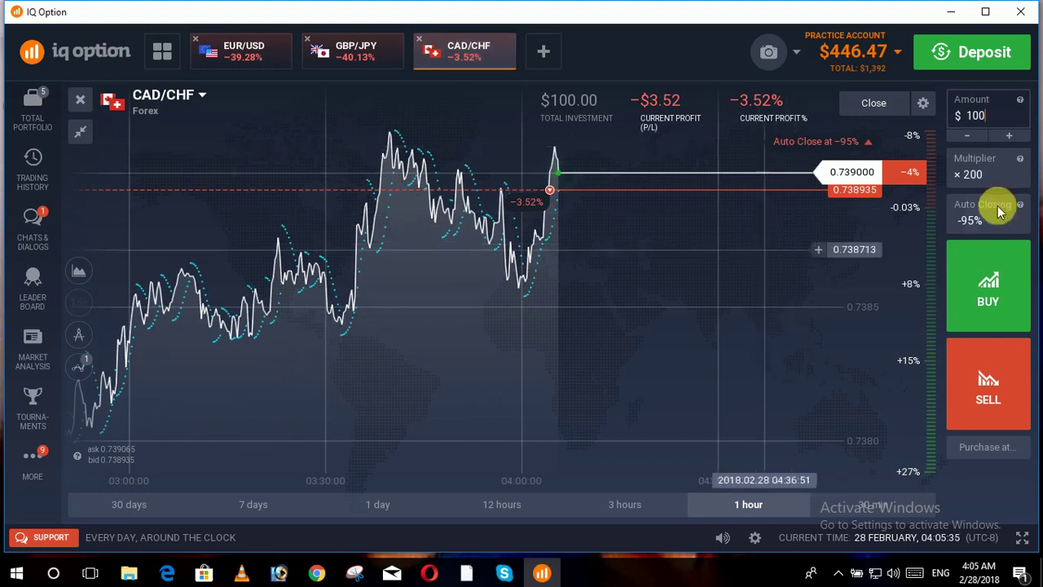
left_click(978, 174)
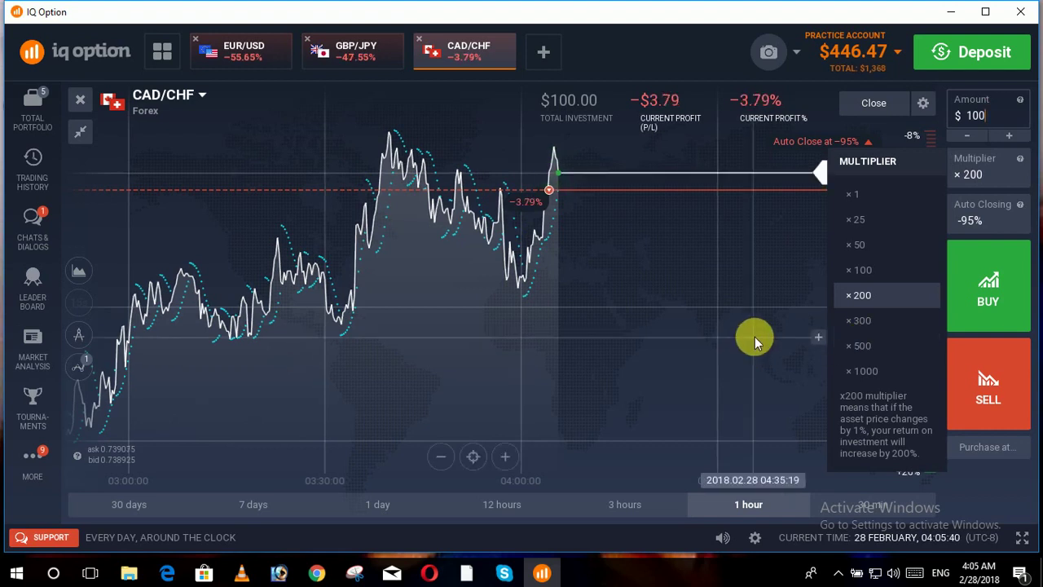
left_click(758, 307)
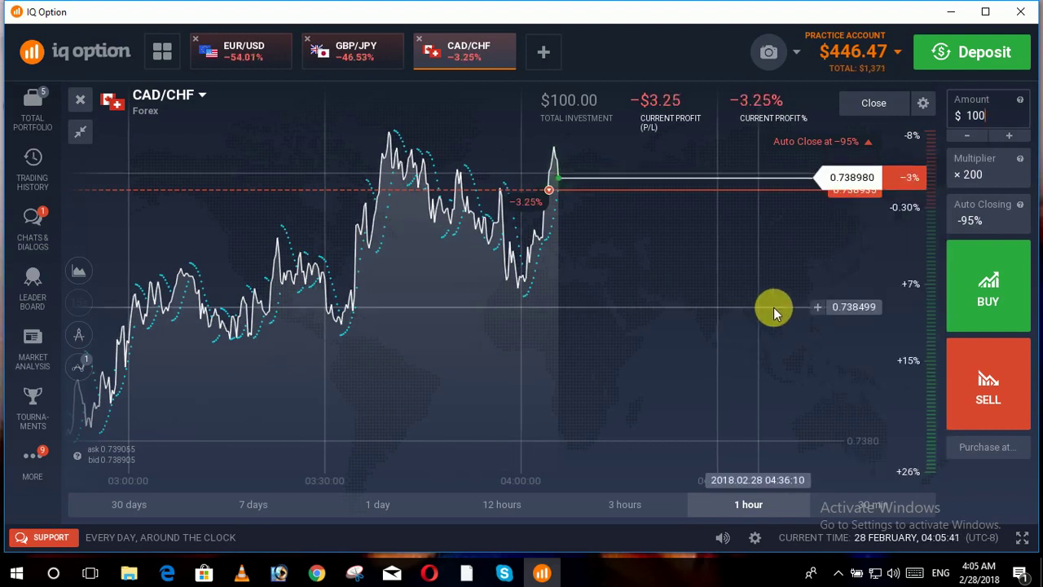
Set auto closing for new CAD/CHF positions to a 12% loss and a 95% profit.
left_click(984, 218)
left_click(825, 303)
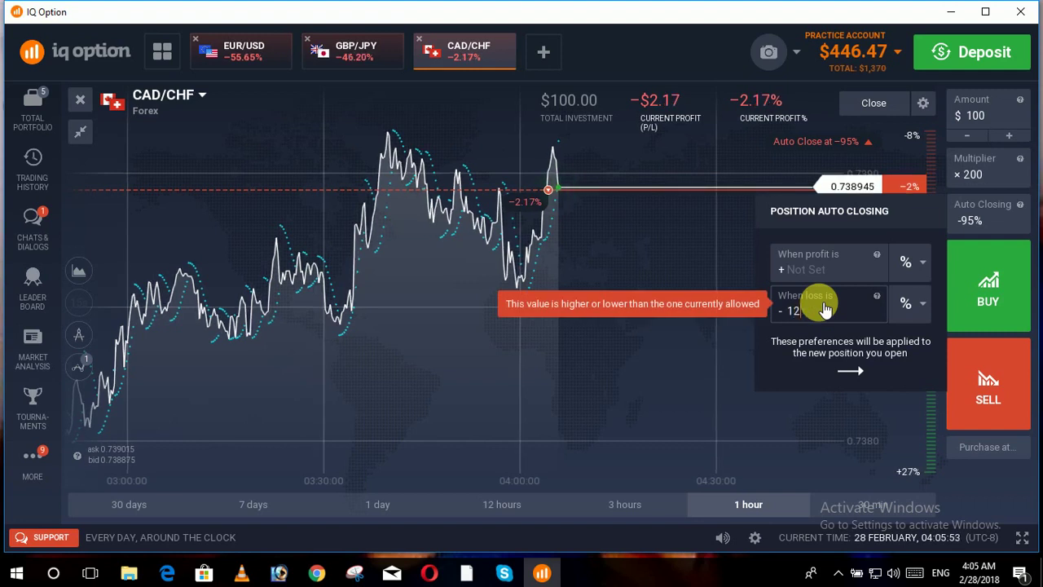
key("Return")
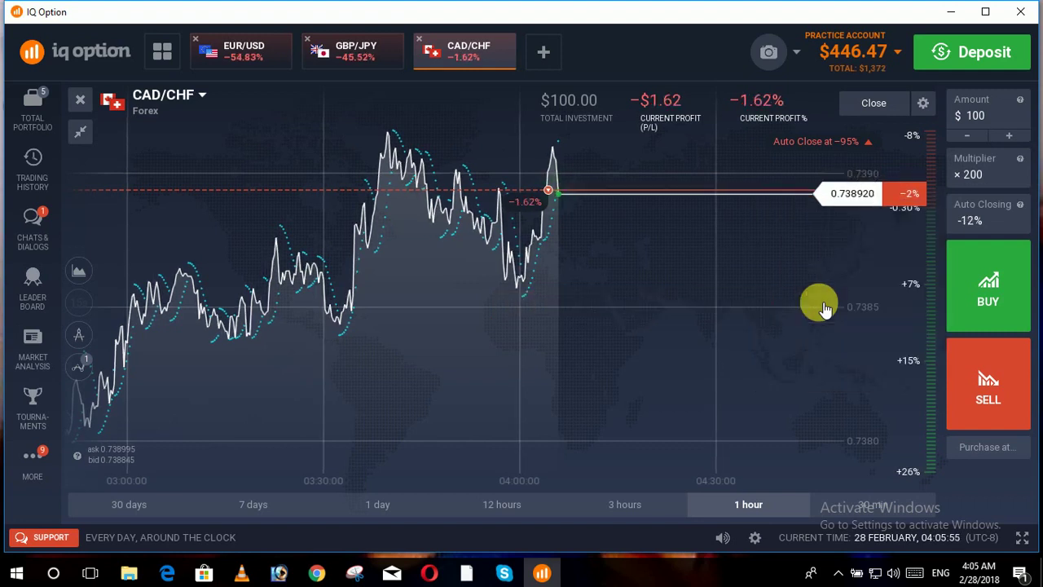
left_click(982, 222)
type("95")
key("Return")
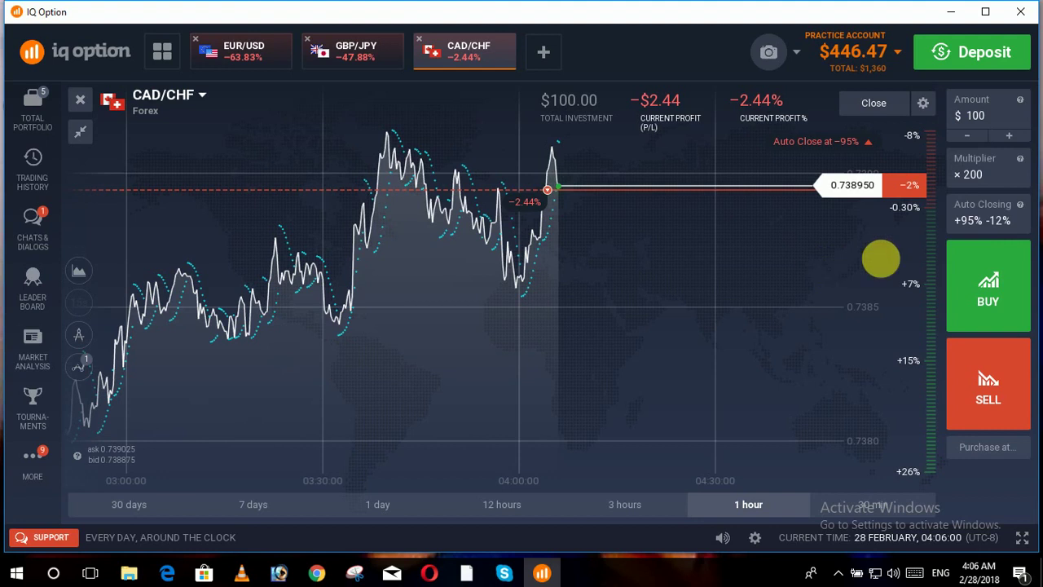
Compare the current results of the EUR/USD, GBP/JPY and CAD/CHF positions, and view the CAD/CHF price chart over a longer period.
left_click(245, 49)
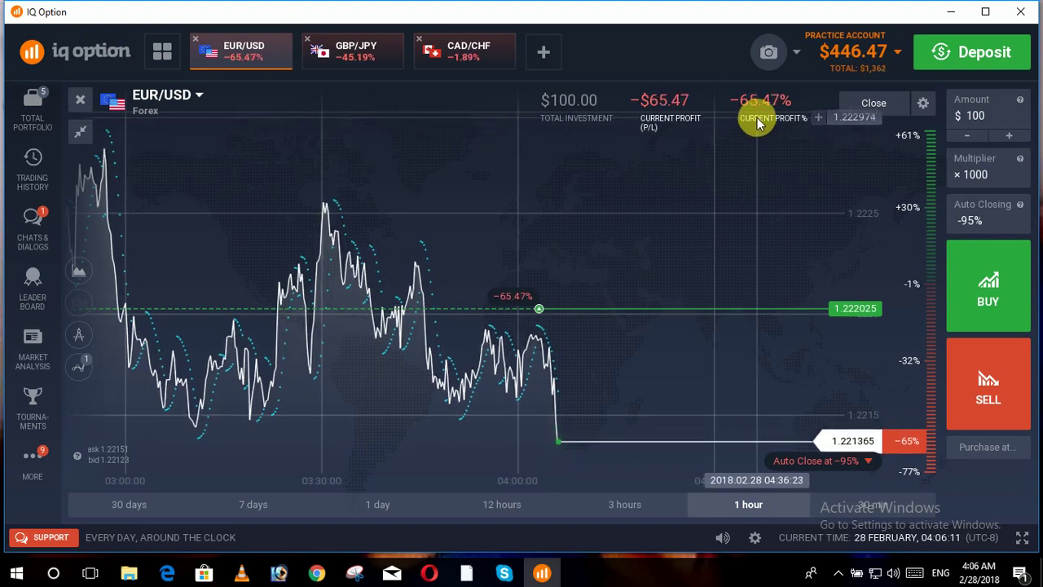
left_click(360, 51)
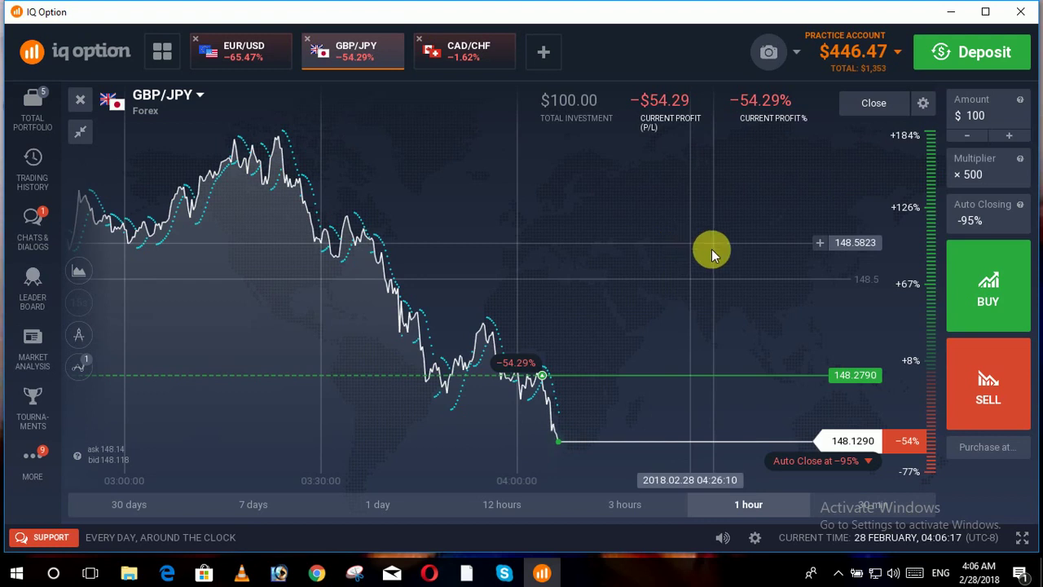
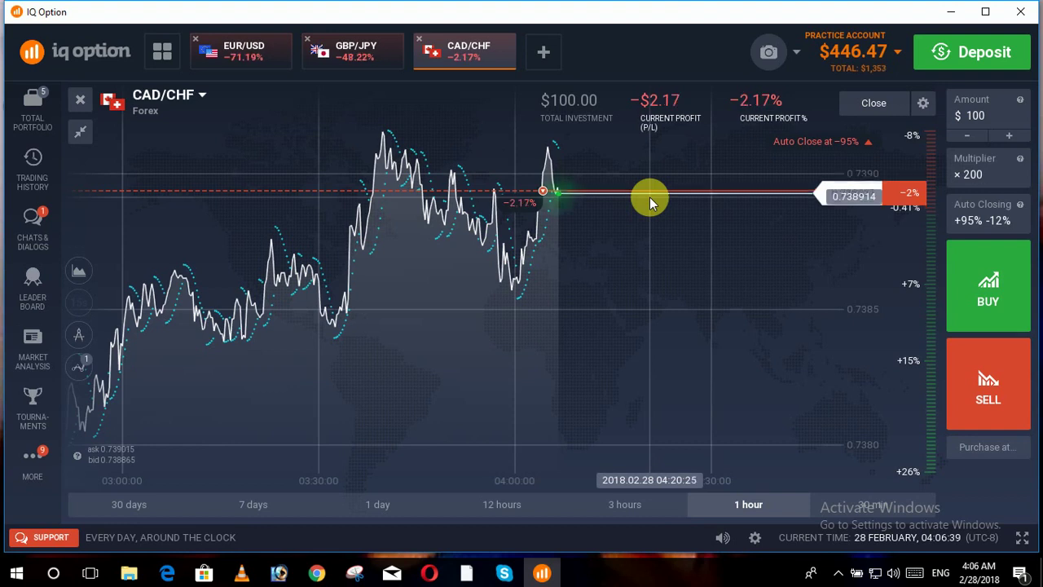
left_click(244, 57)
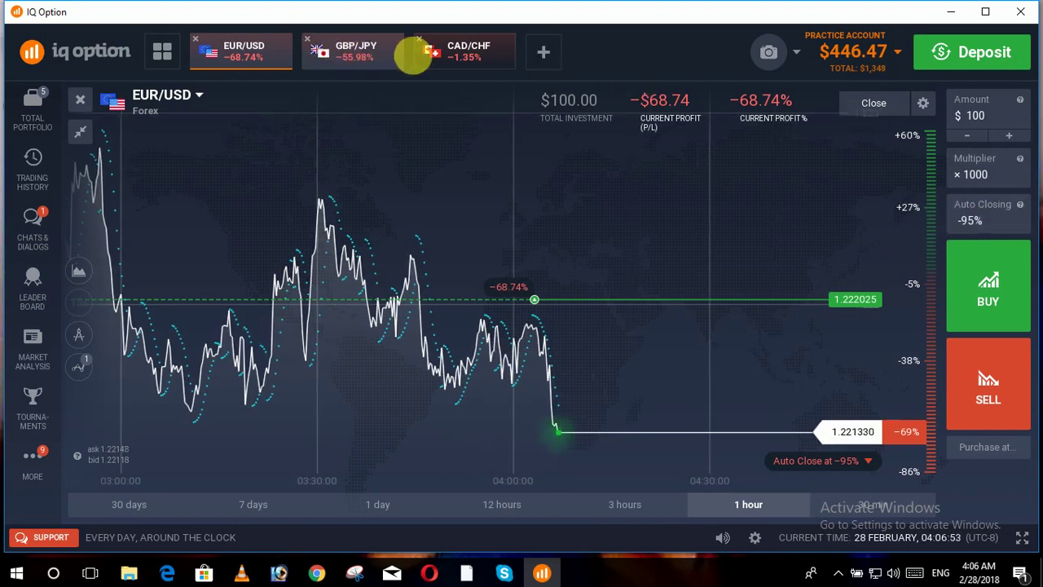
left_click(436, 55)
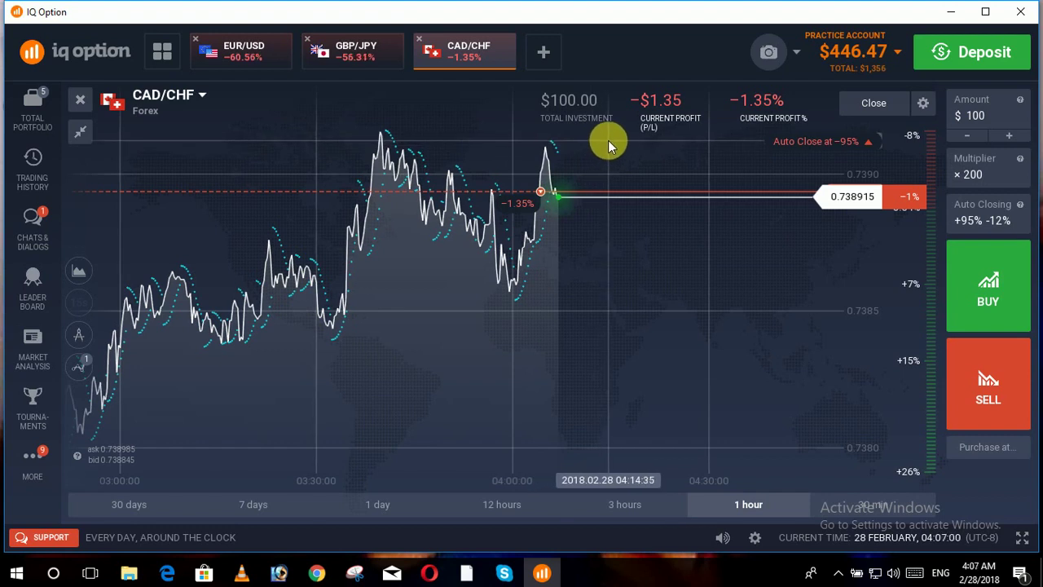
scroll(788, 324, "down", 4)
scroll(791, 263, "down", 5)
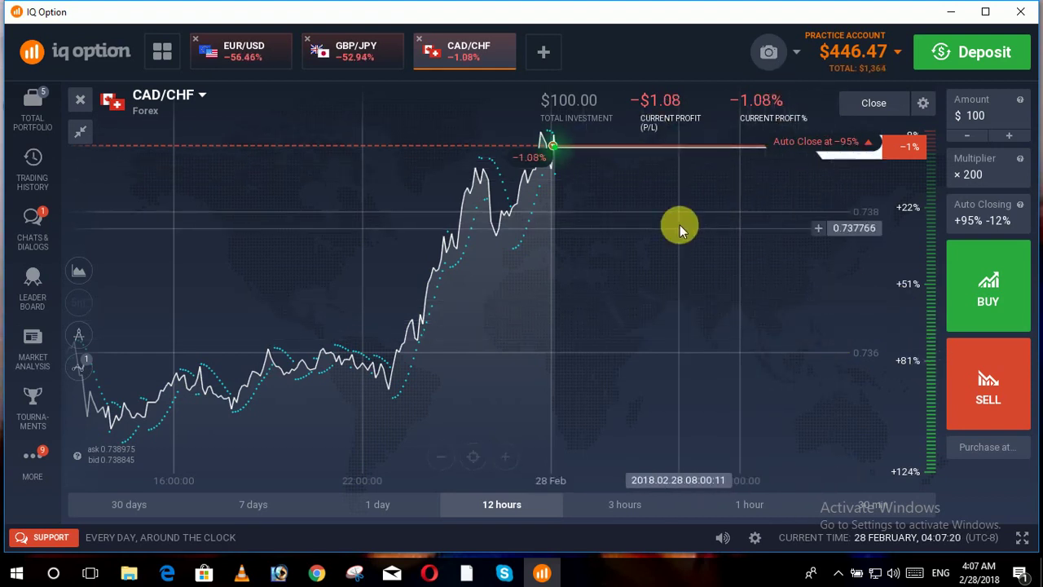
Try the x25, x100 and x200 multipliers for new EUR/USD positions, and settle on x100.
left_click(245, 57)
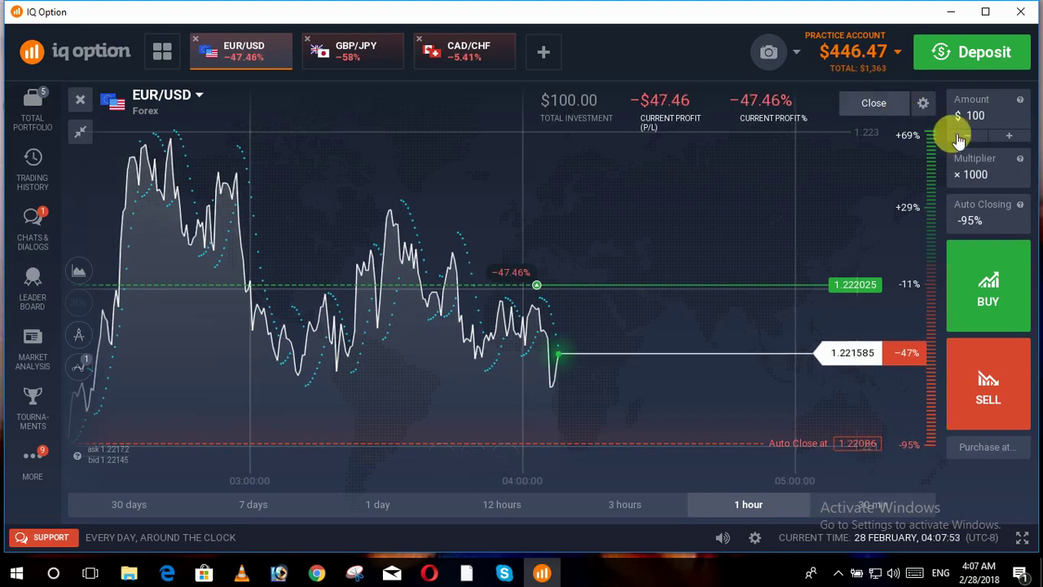
left_click(1007, 180)
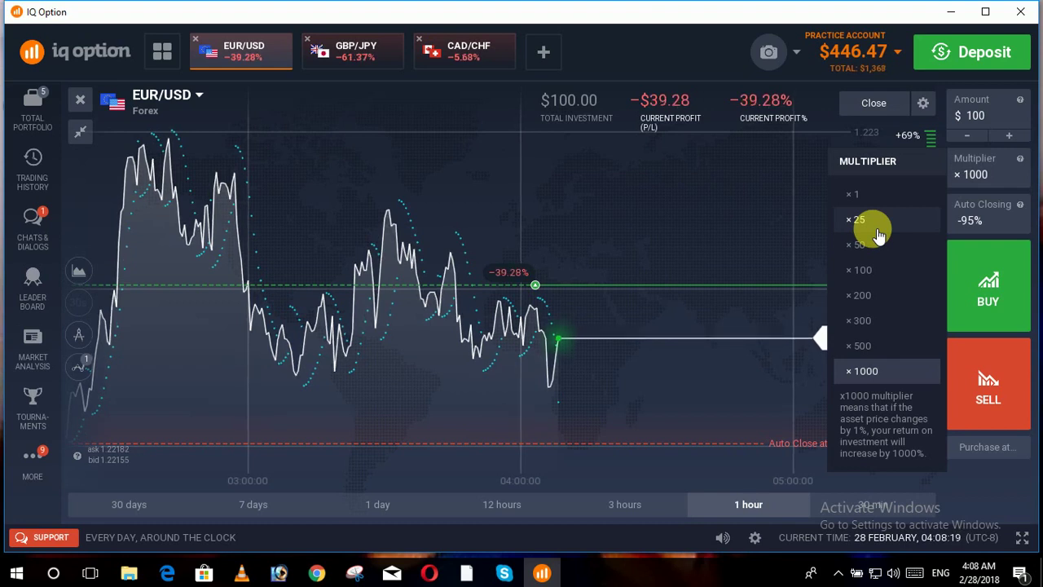
left_click(869, 221)
left_click(1000, 176)
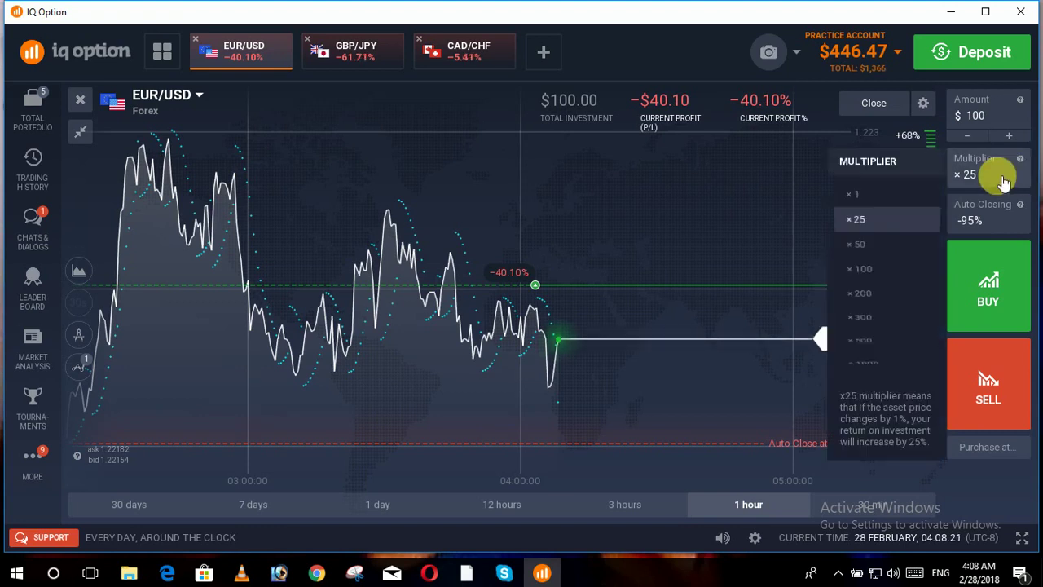
left_click(864, 268)
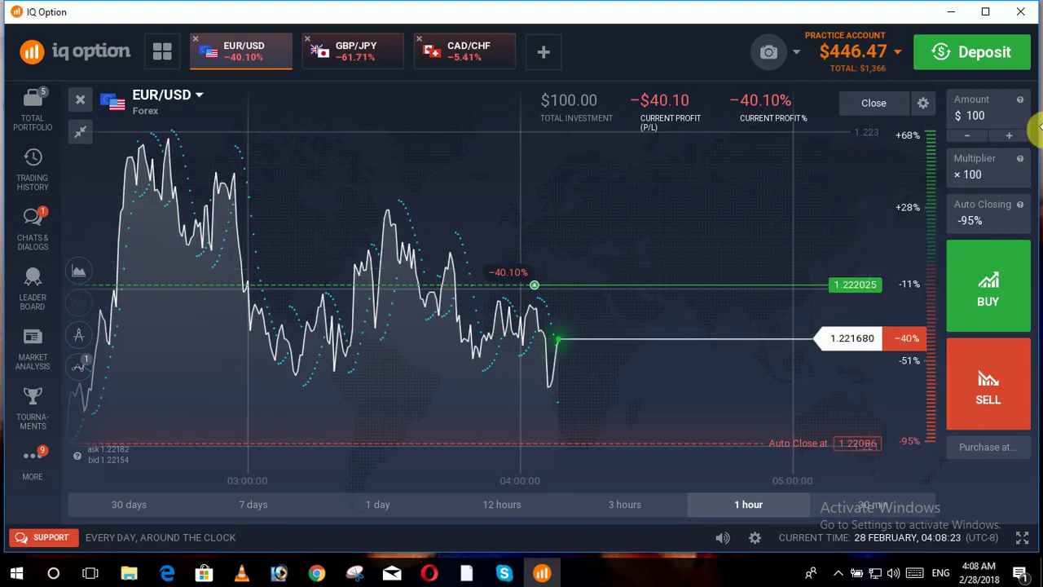
left_click(997, 180)
left_click(866, 296)
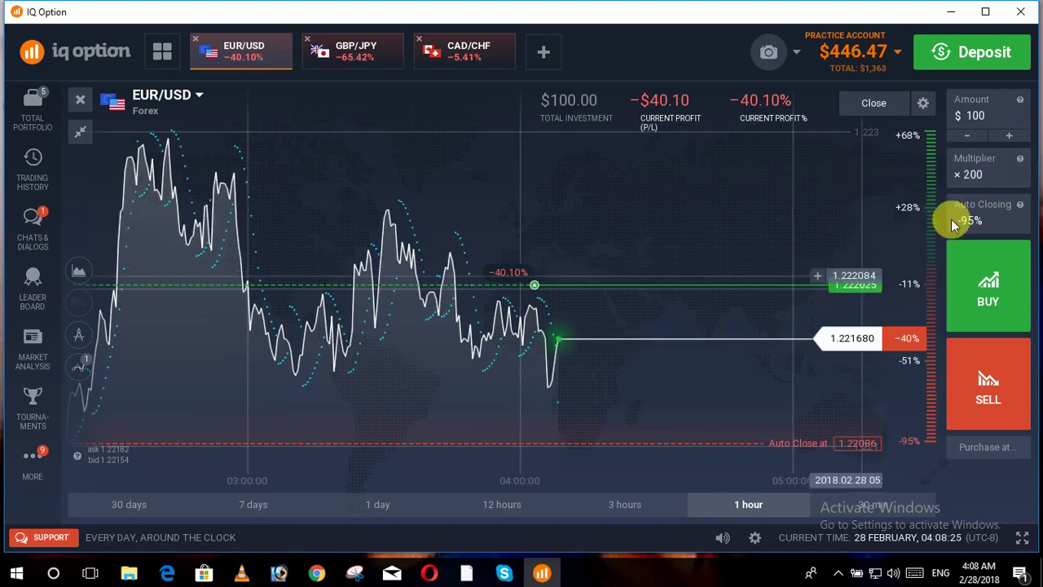
left_click(973, 166)
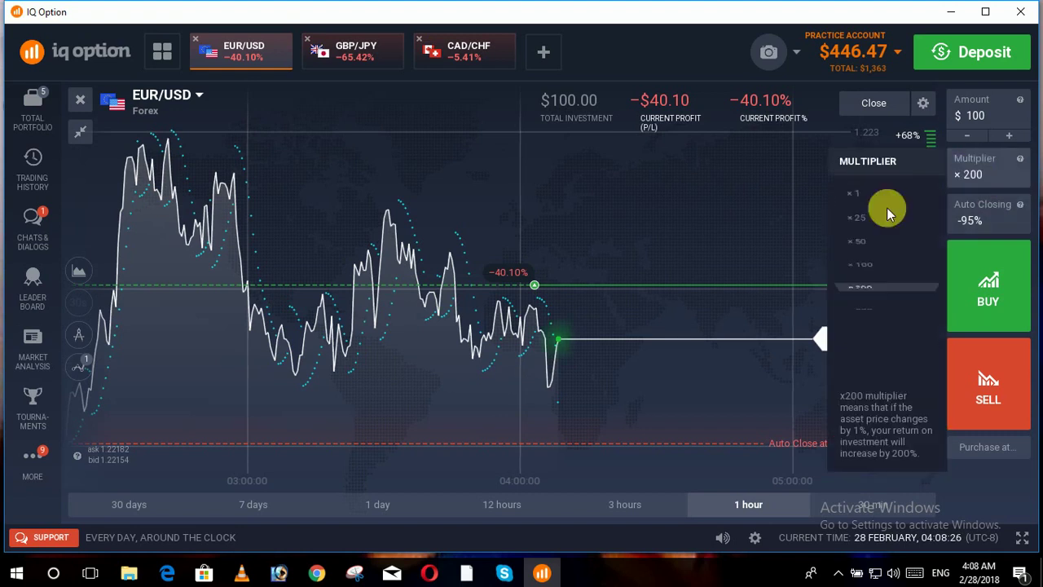
left_click(866, 270)
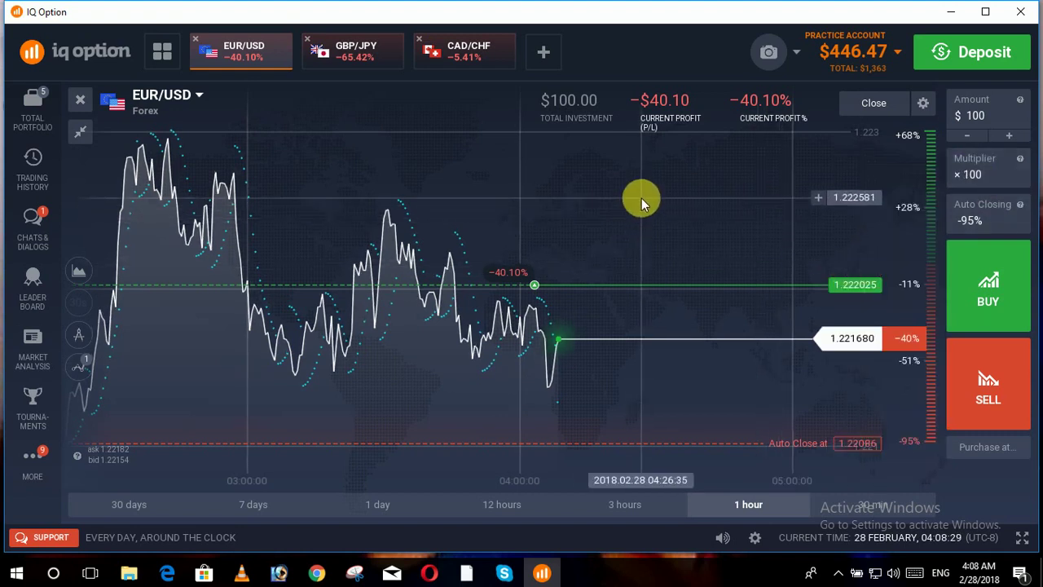